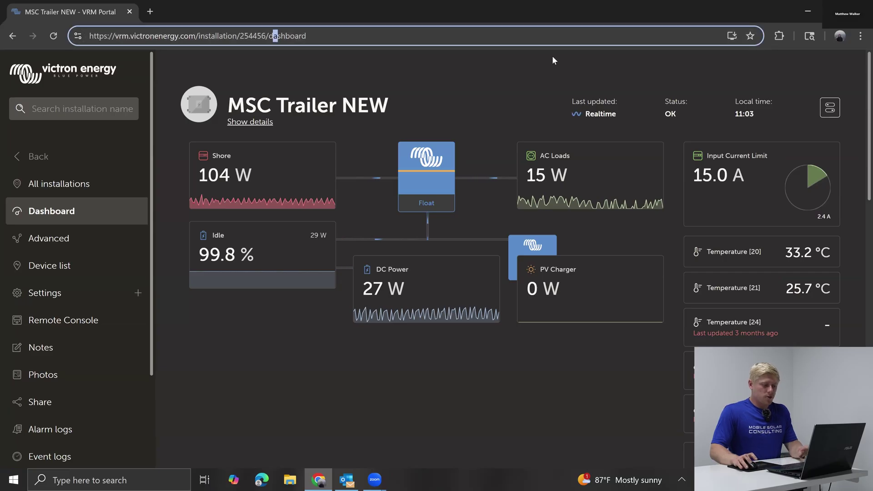
Go to the VRM portal and open the MSC Trailer NEW installation from the installations list.
triple_click(500, 32)
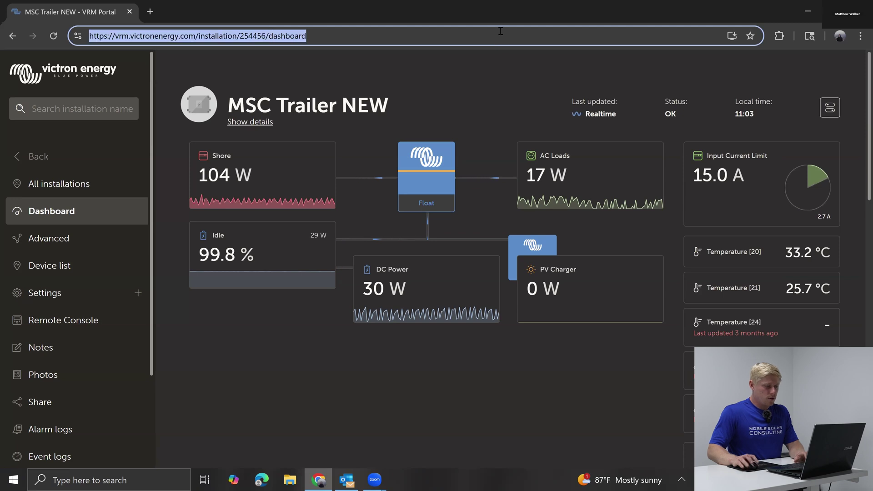
text(vrm.)
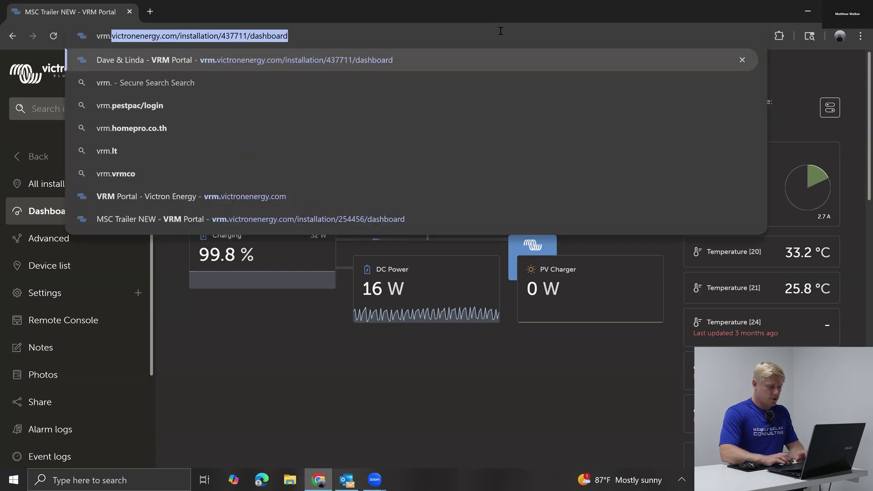
key(Return)
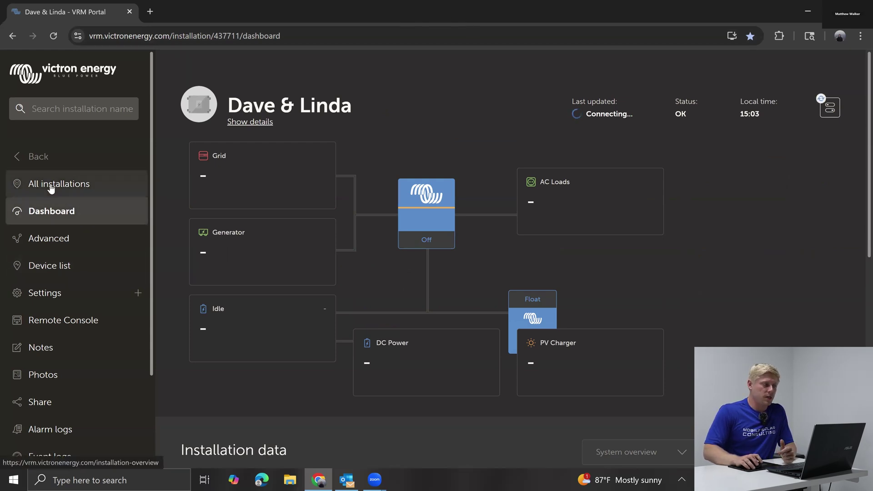
click(91, 183)
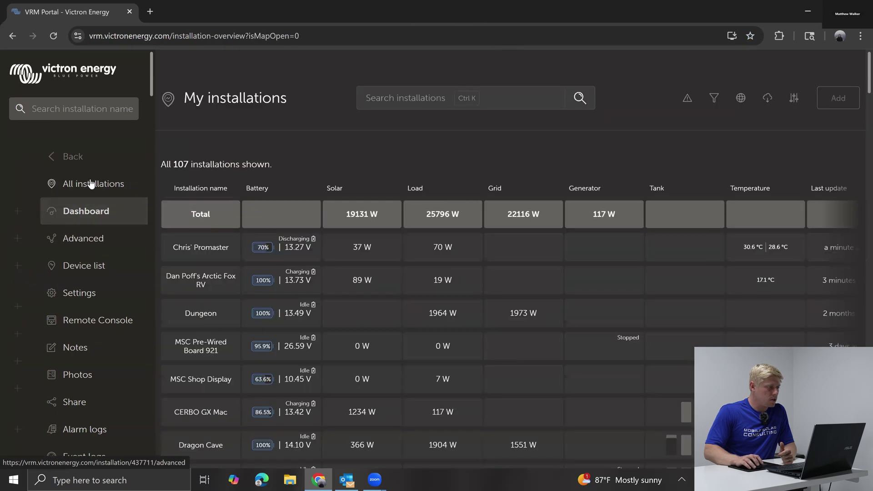
scroll(75, 254, down, 20)
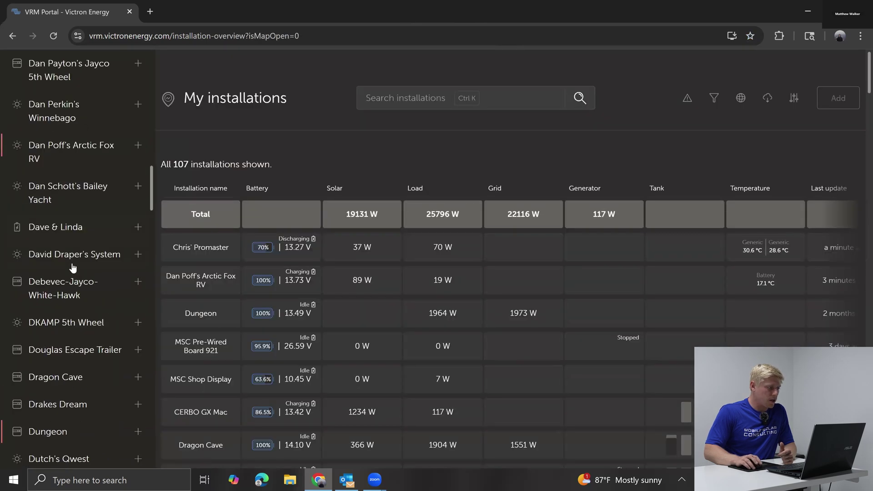
scroll(72, 268, down, 6)
scroll(73, 269, down, 10)
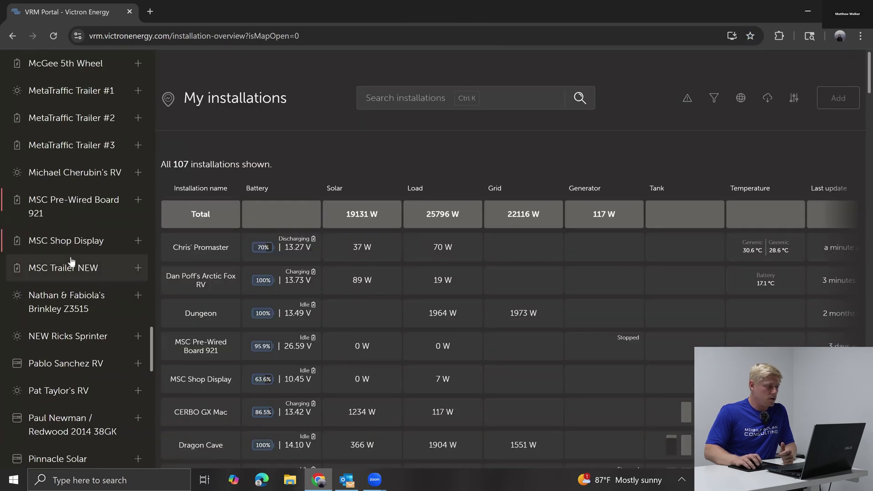
click(73, 269)
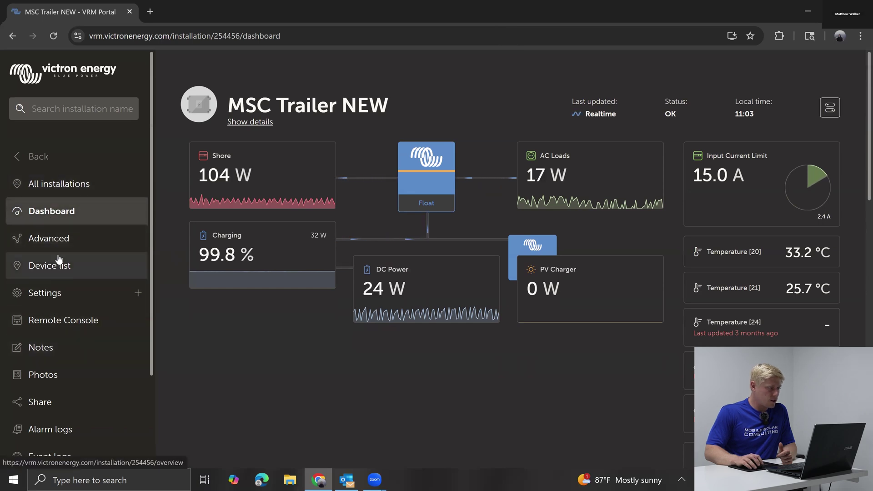
Show the installation's device list and scroll to the Remote VEConfigure and Firmware Update sections.
click(59, 272)
scroll(500, 260, down, 6)
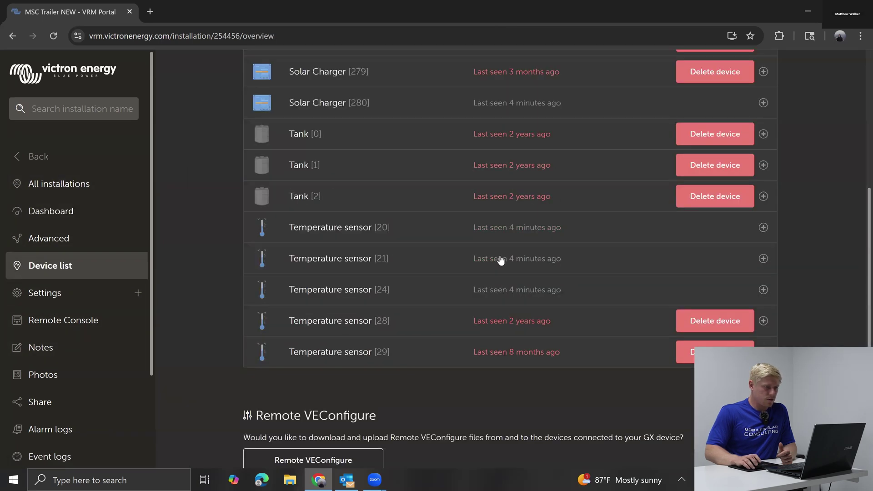
scroll(484, 285, down, 3)
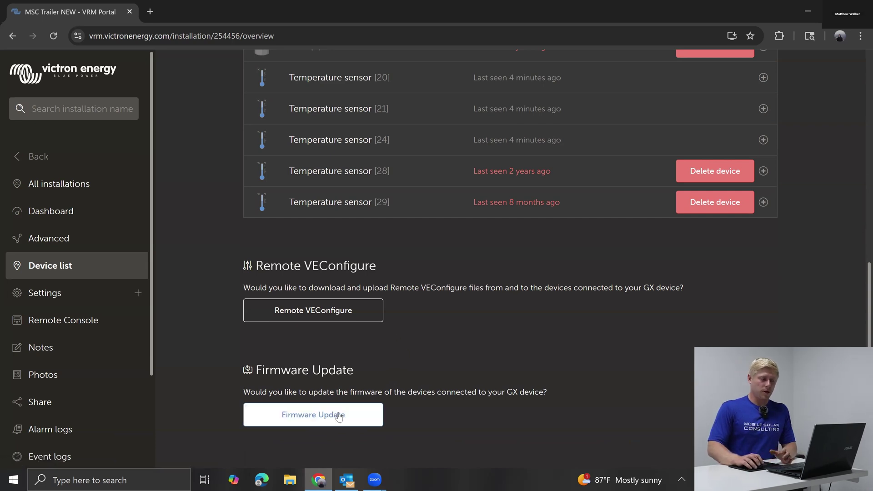
scroll(391, 417, up, 1)
scroll(393, 421, up, 3)
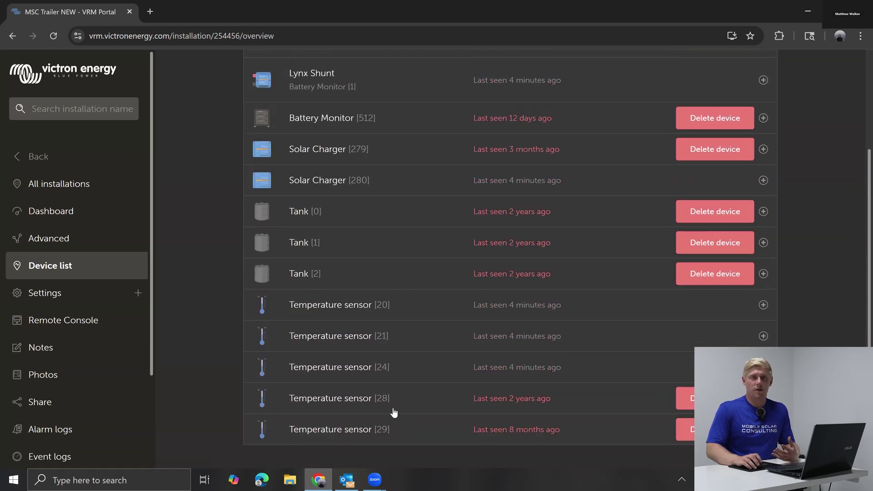
scroll(393, 409, up, 1)
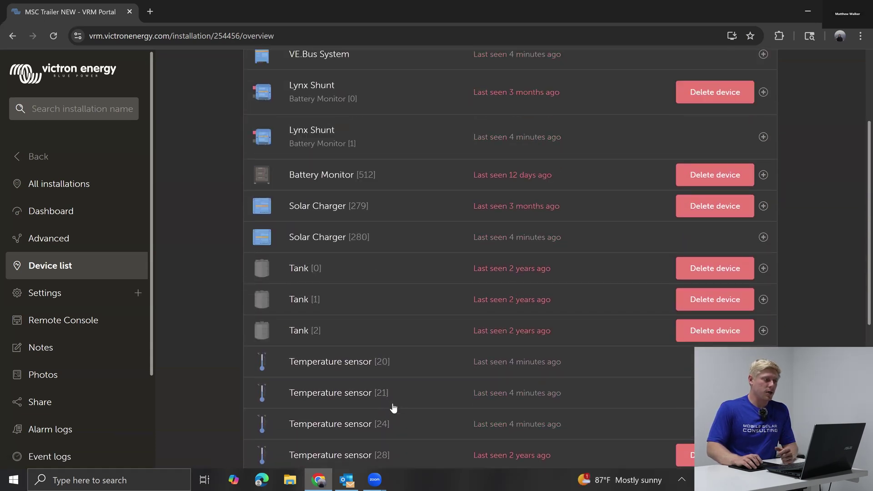
scroll(393, 407, down, 1)
scroll(393, 407, down, 3)
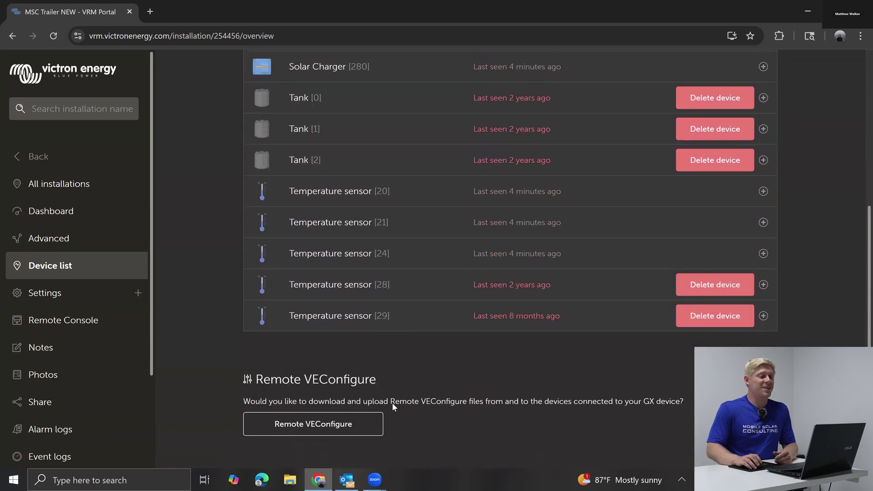
scroll(393, 407, down, 1)
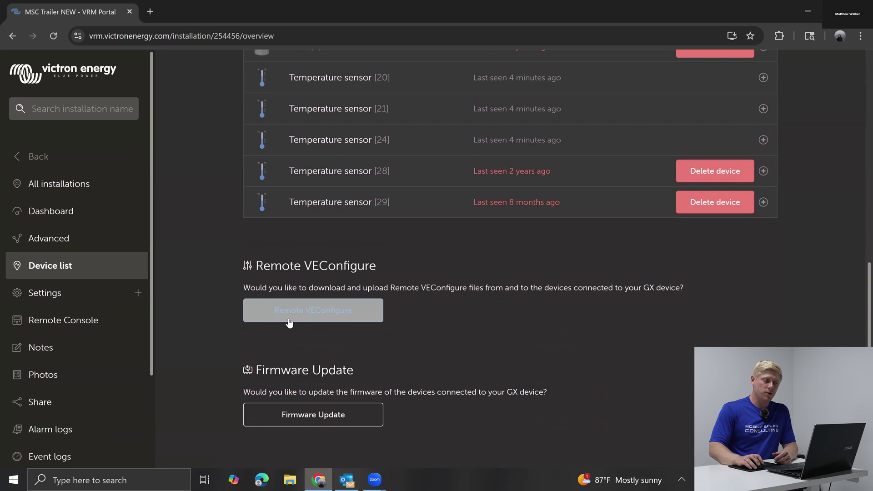
Download the MultiPlus 24/3000/70-50 120V file via Remote VEConfigure and open it from Chrome's downloads.
click(314, 319)
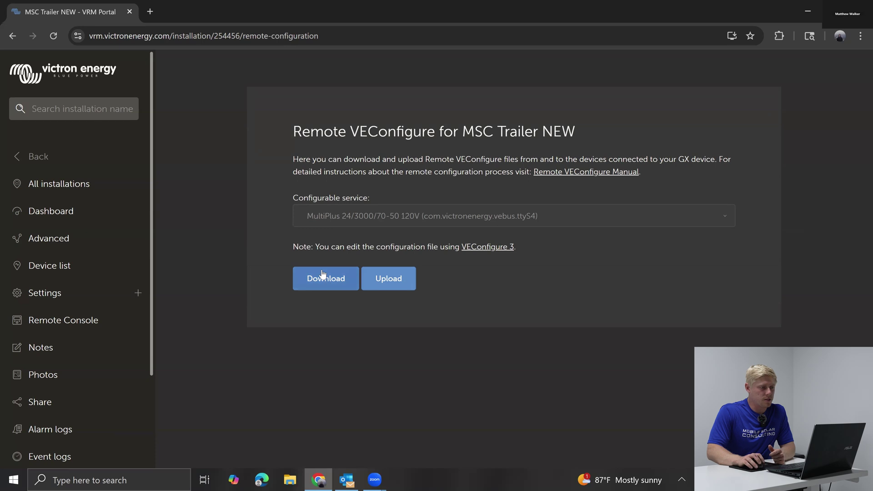
click(336, 285)
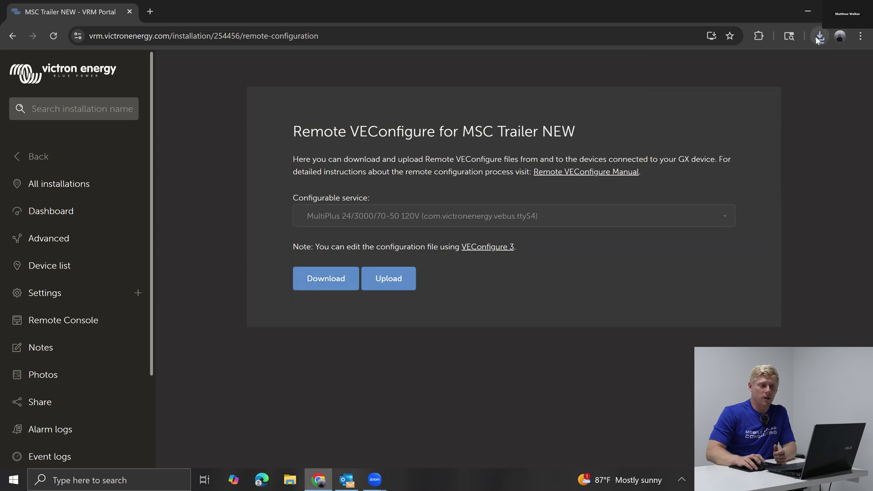
click(819, 38)
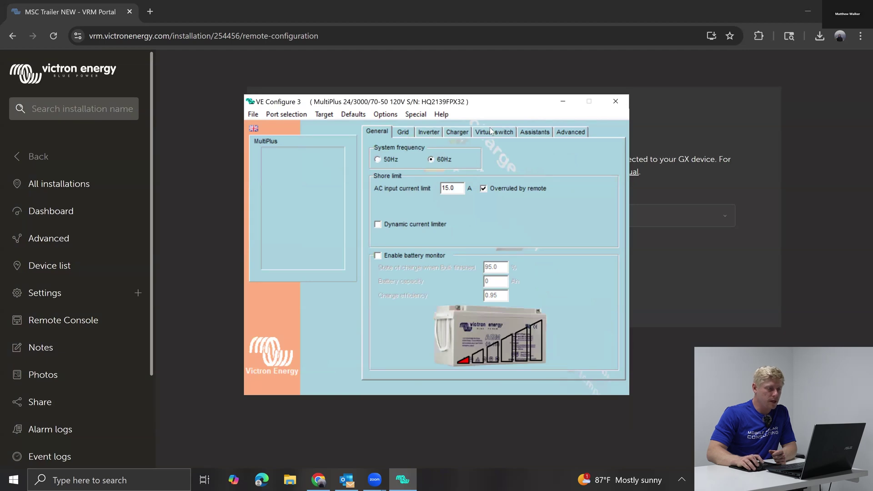
Review the Grid, Inverter, Charger and Assistants tabs, ending on the Virtual switch Usage options.
click(407, 134)
click(430, 133)
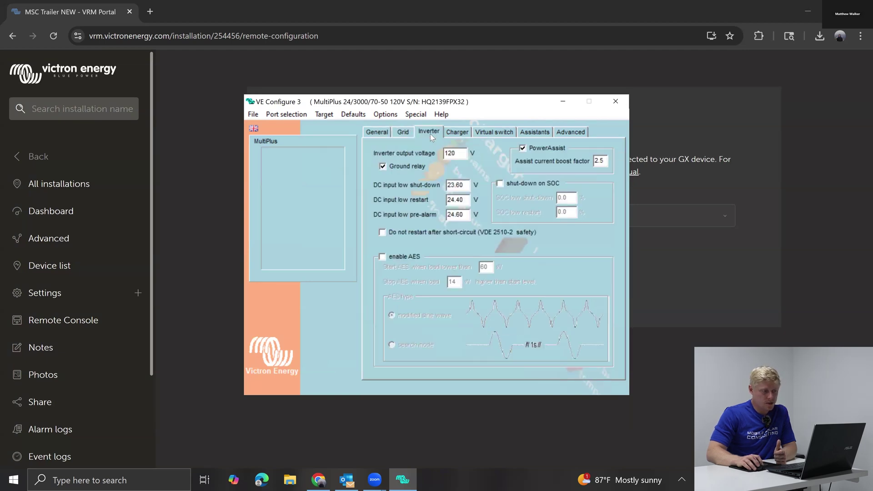
click(463, 133)
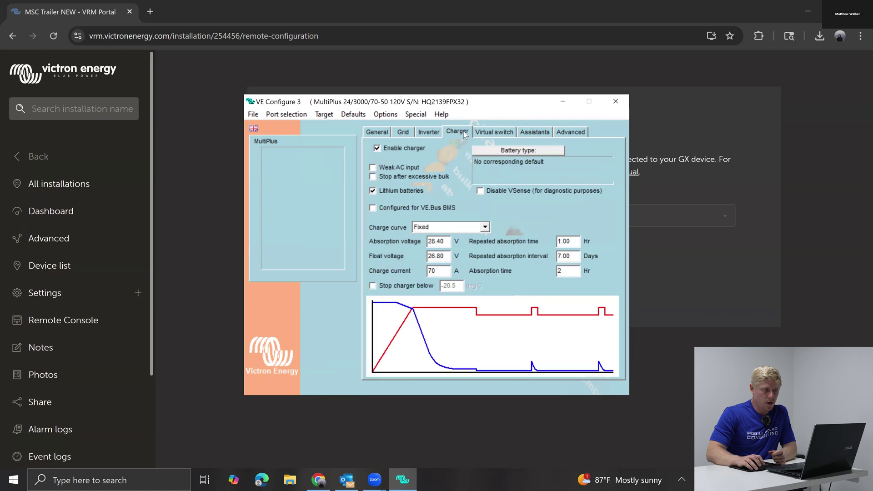
click(491, 133)
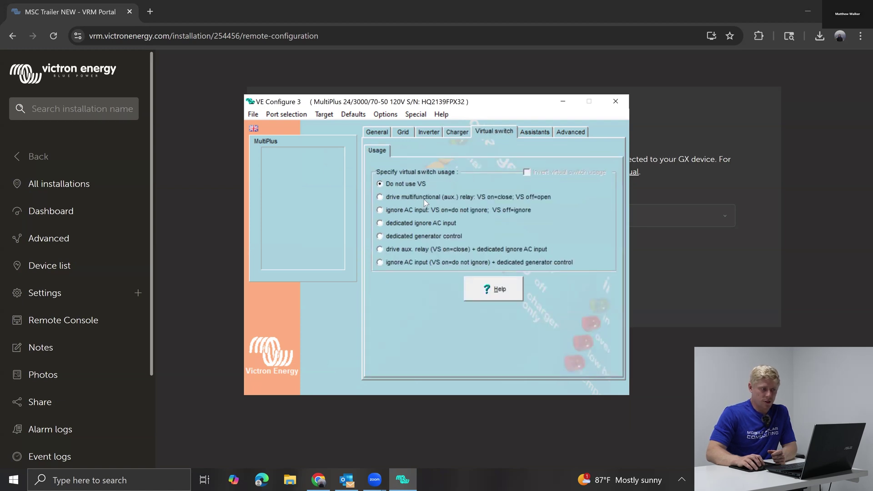
click(528, 133)
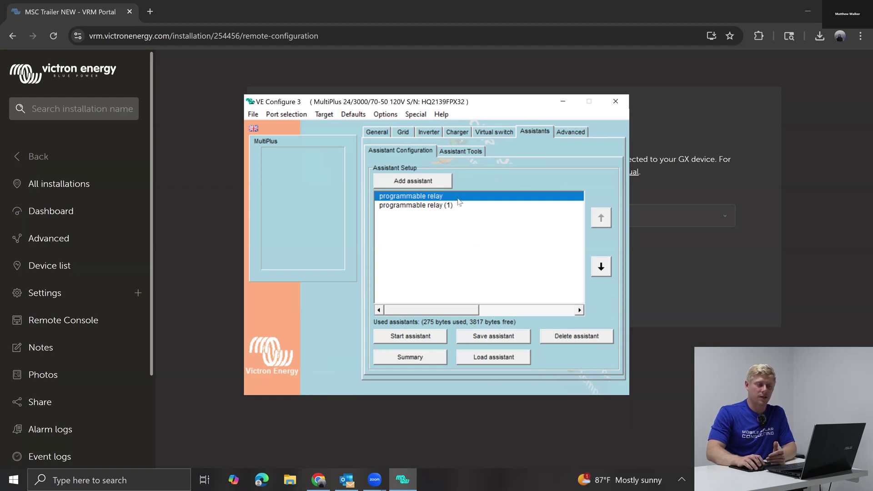
click(495, 132)
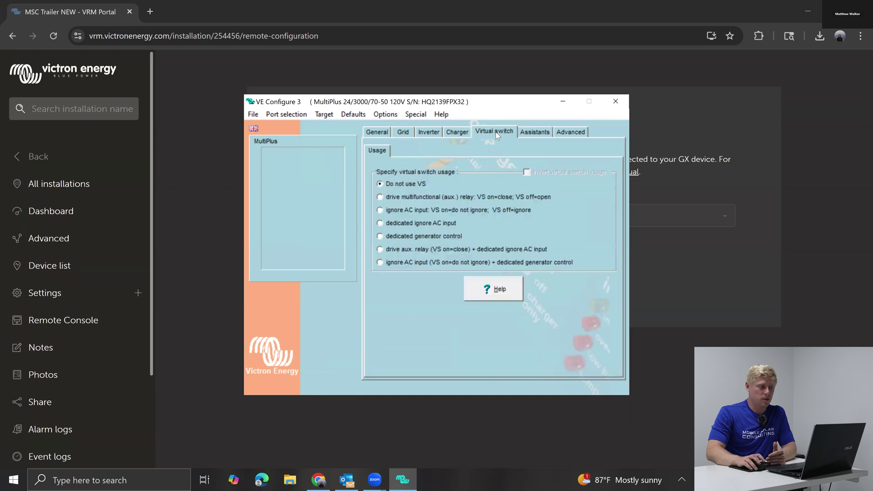
Choose 'ignore AC input: VS on=do not ignore; VS off=ignore' and accept removing the assistants.
click(380, 210)
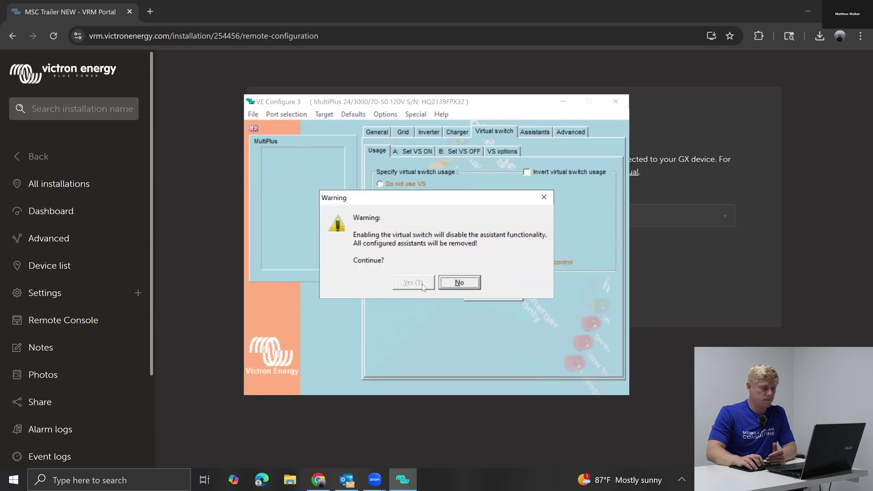
click(421, 282)
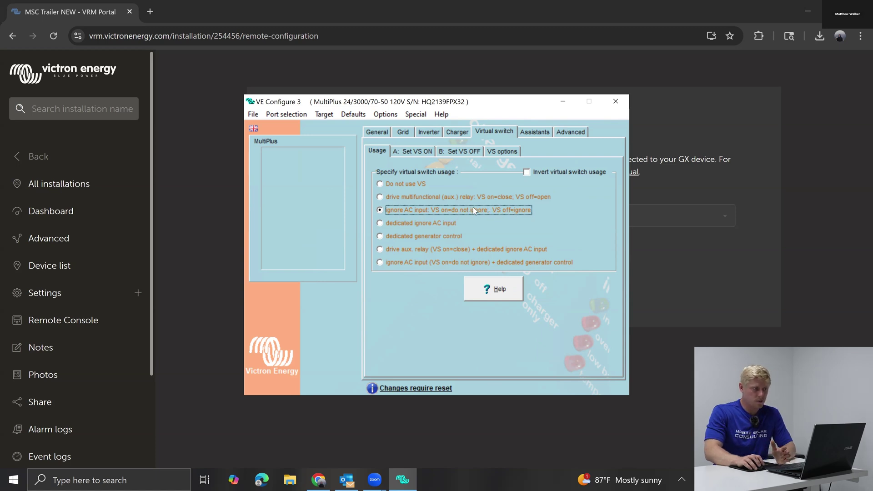
Set VS ON at load above 2500 W or Udc below 24.60 V for 10 s; VS OFF at 1500 W or 27.20 V.
click(416, 151)
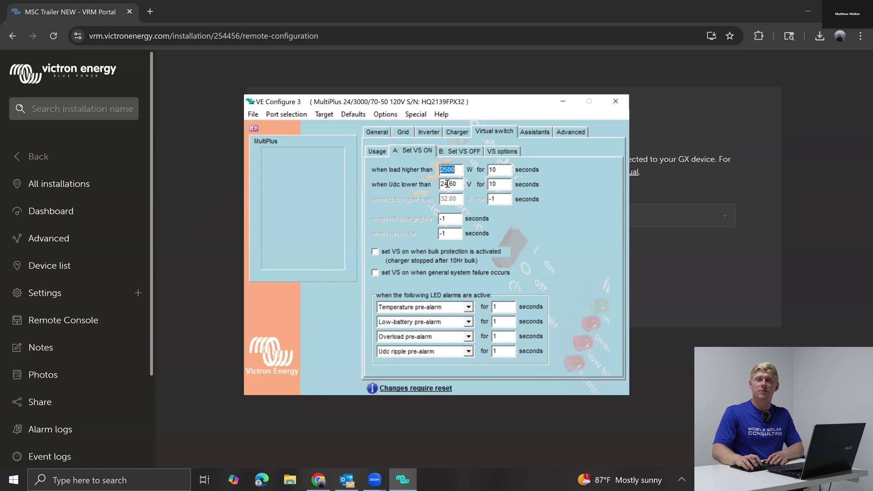
click(472, 151)
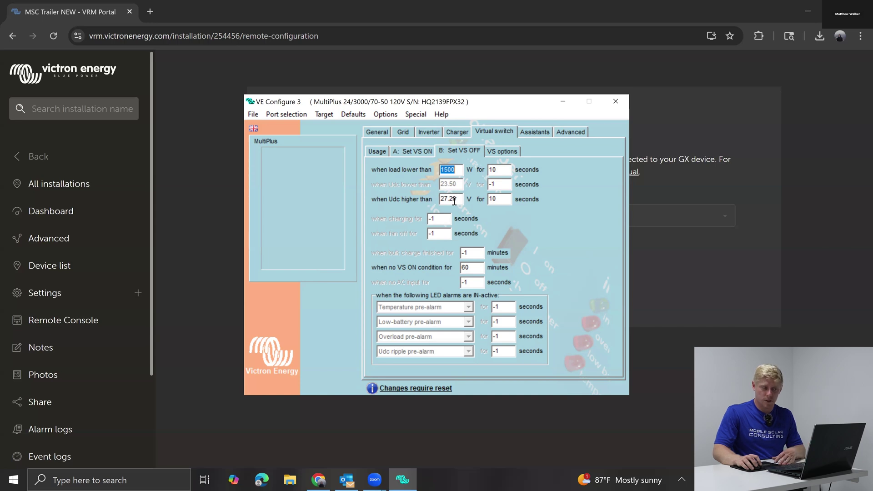
On the VS options sub-tab, set 'Do not switch off within' to 60 minutes.
click(499, 153)
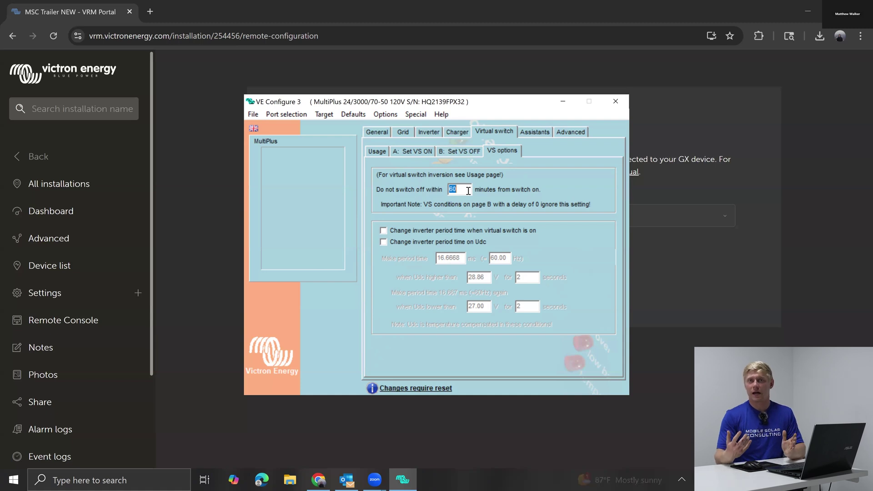
click(443, 152)
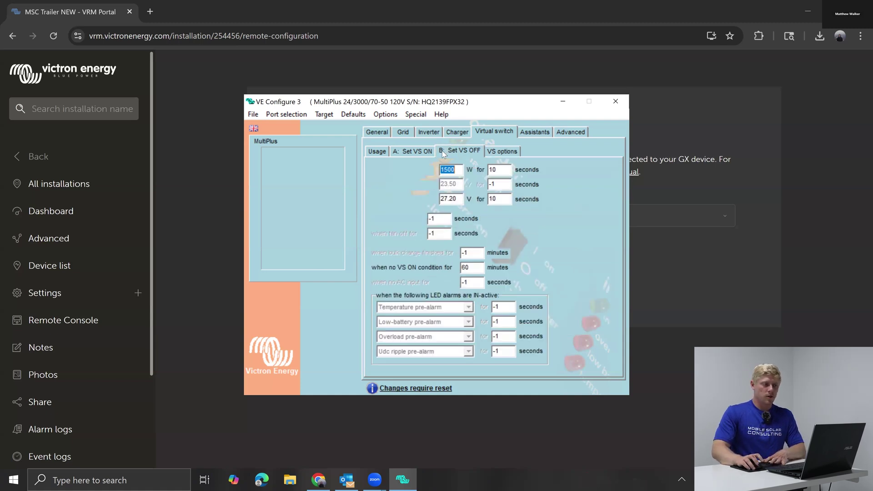
click(419, 153)
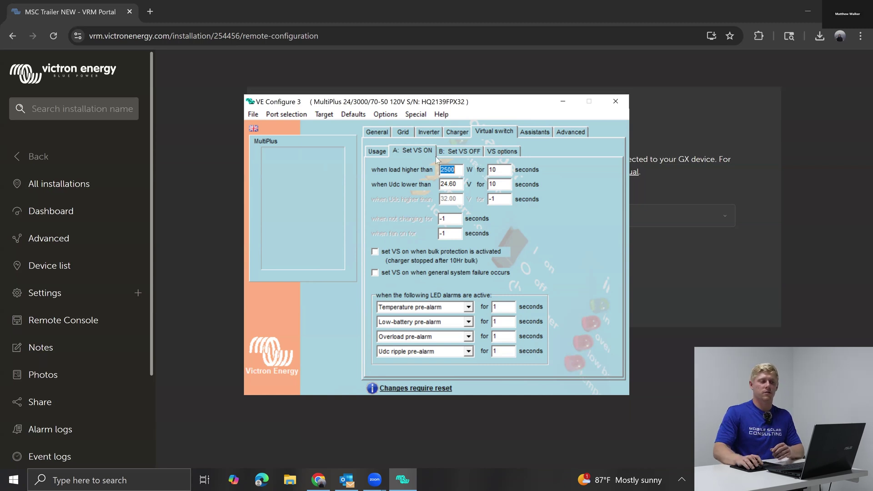
click(460, 152)
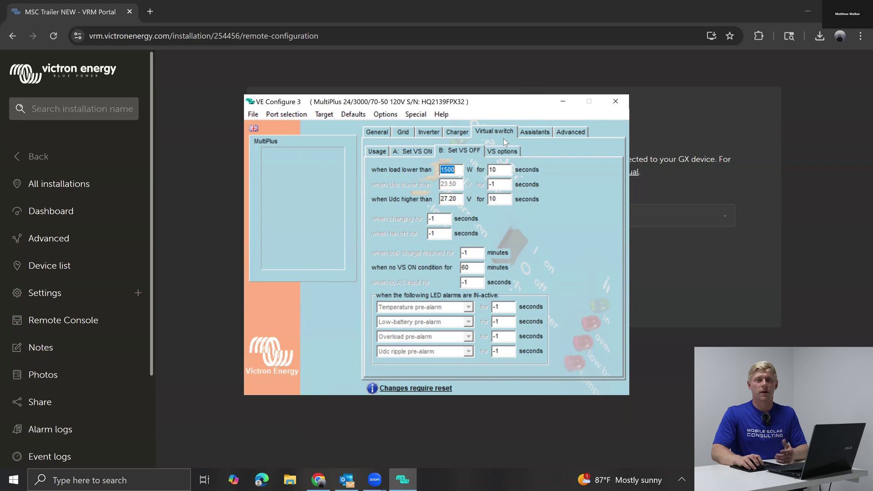
click(499, 152)
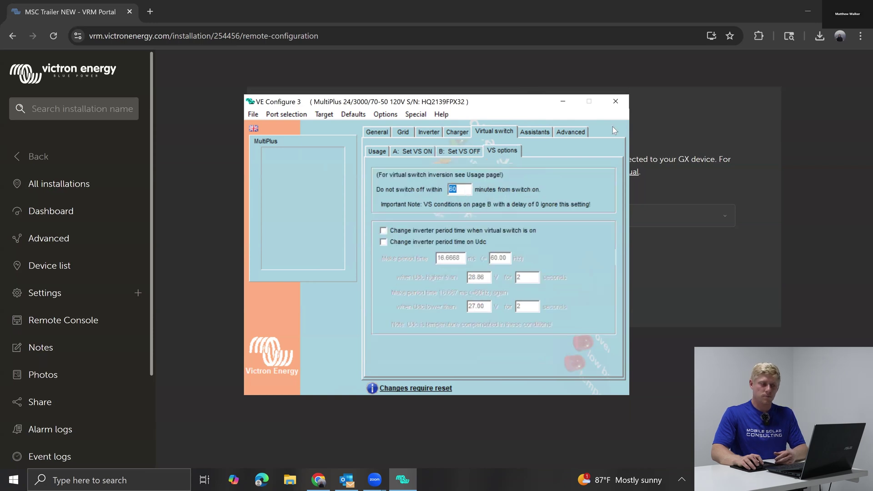
Save the edits to the remote file and try uploading the 6/17 file, which fails with mk2vsc-46.
click(616, 102)
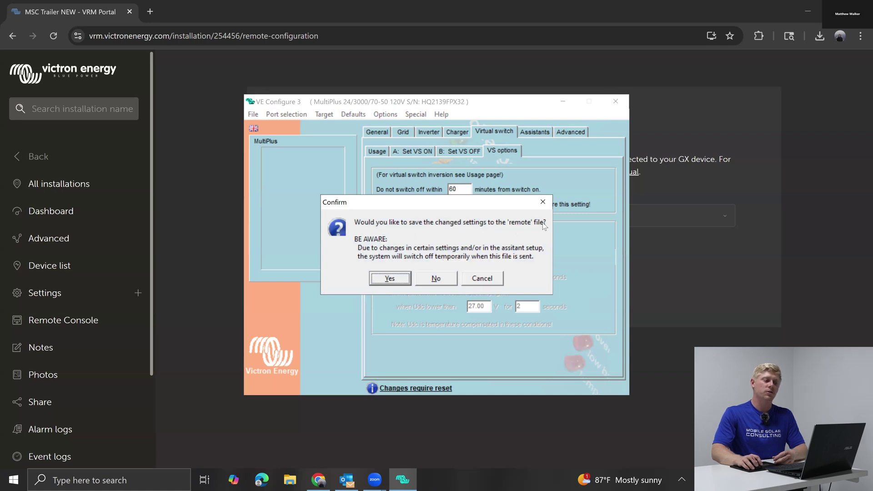
click(391, 279)
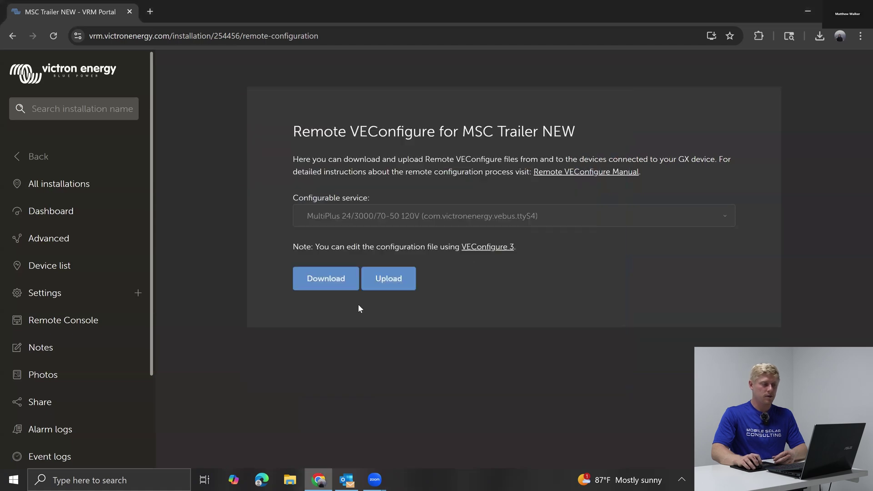
click(376, 287)
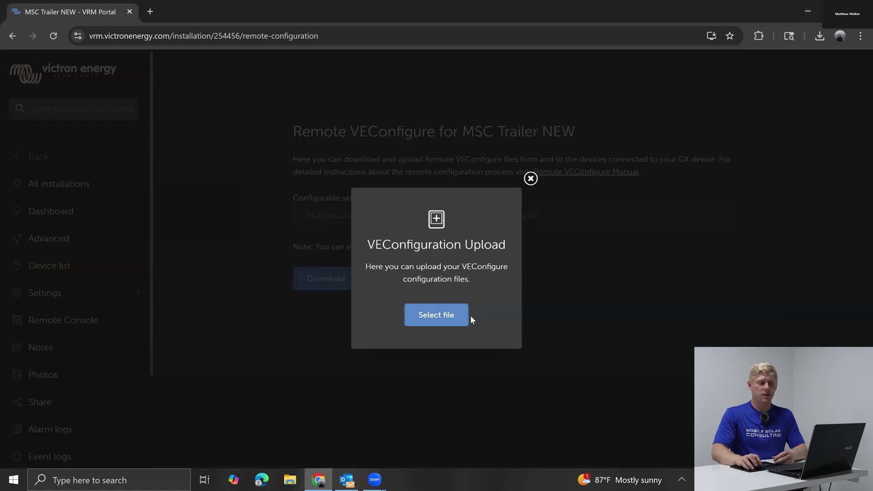
click(437, 318)
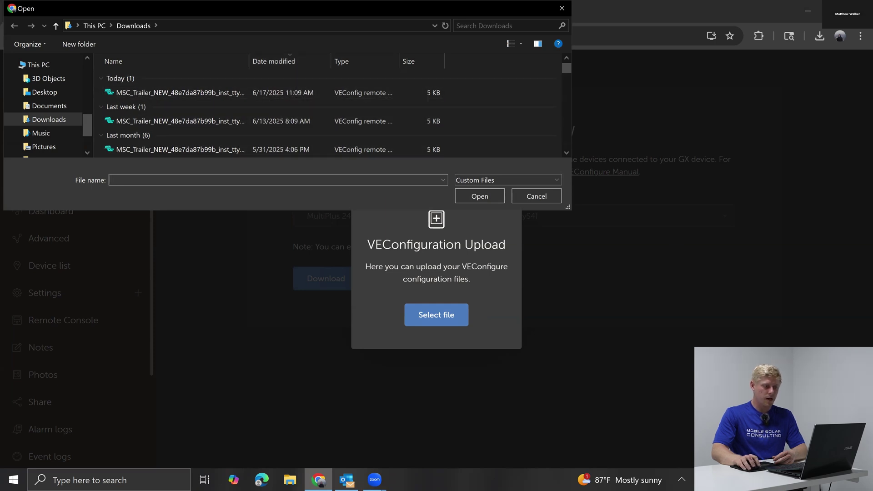
double_click(224, 93)
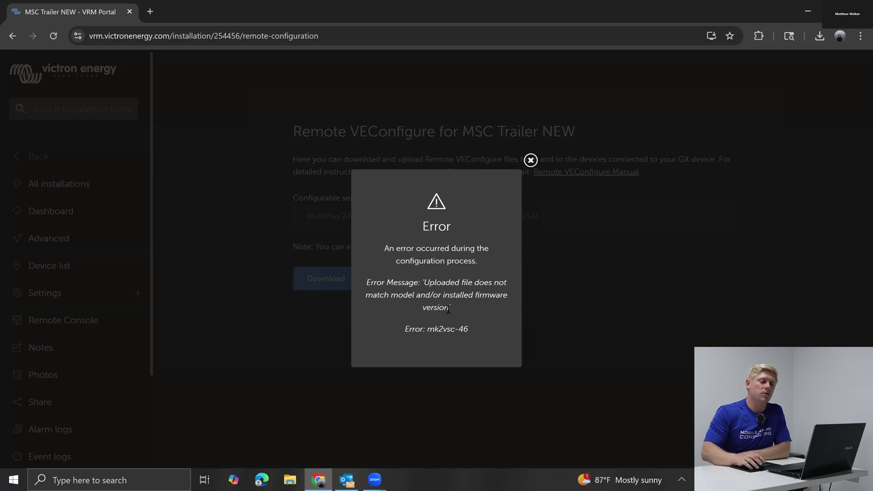
Dismiss the error and re-upload the saved configuration file until 'The system has been configured' appears.
click(530, 161)
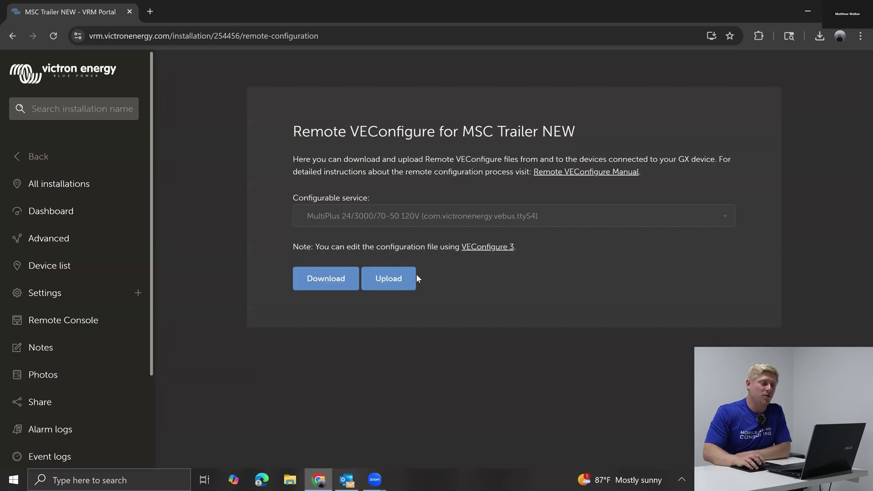
click(390, 278)
click(423, 319)
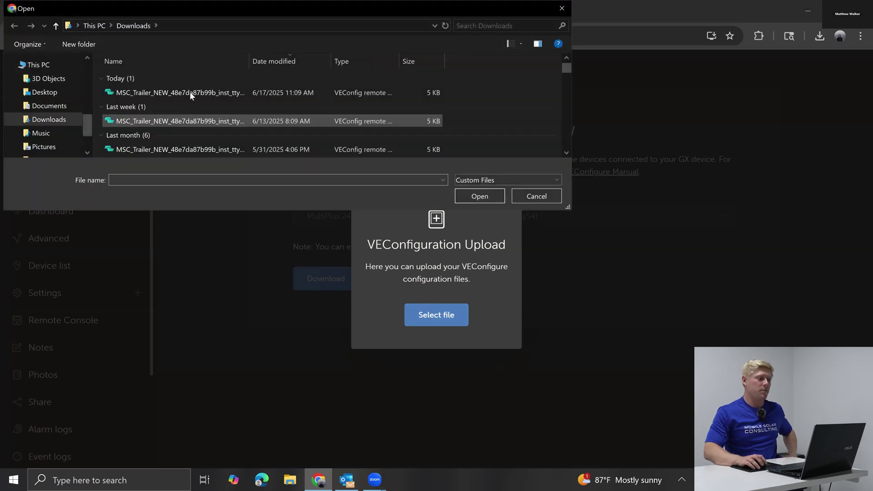
double_click(189, 93)
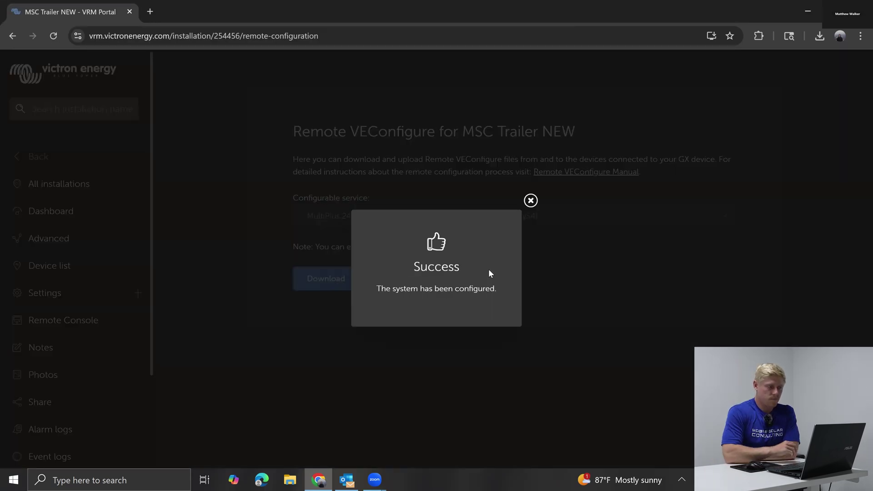
click(531, 201)
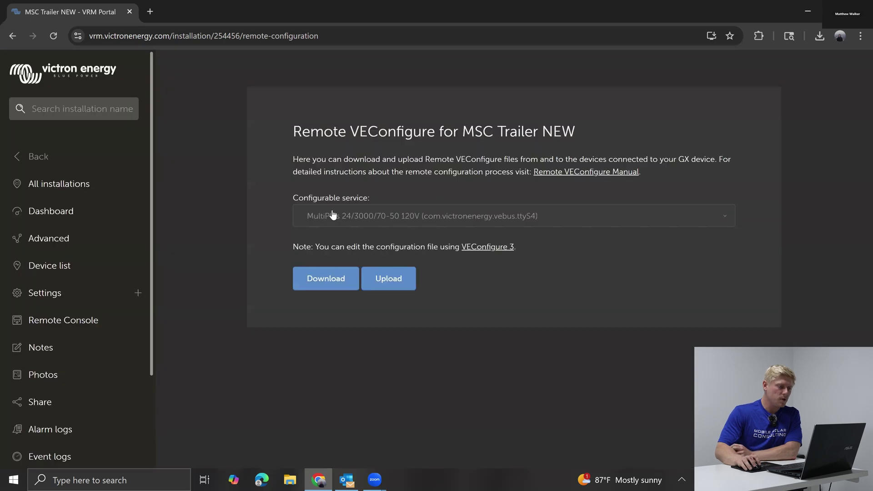
Return to the MSC Trailer NEW dashboard to check that shore input shows nothing.
click(51, 214)
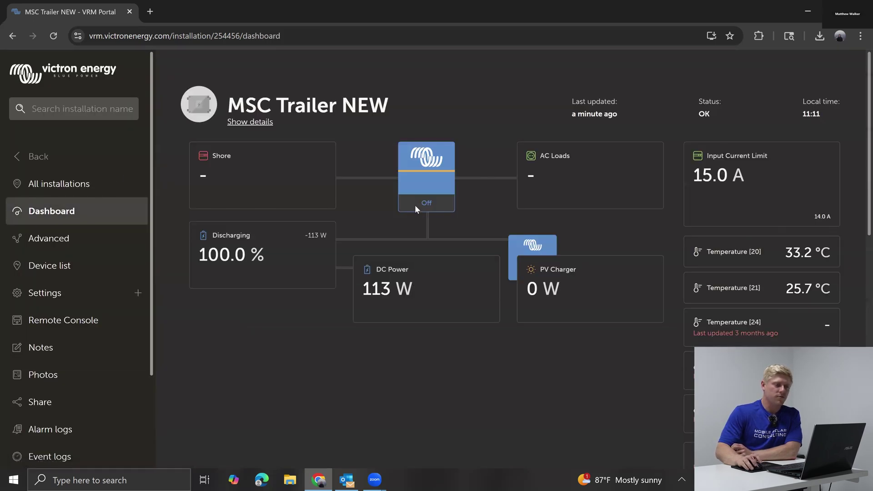